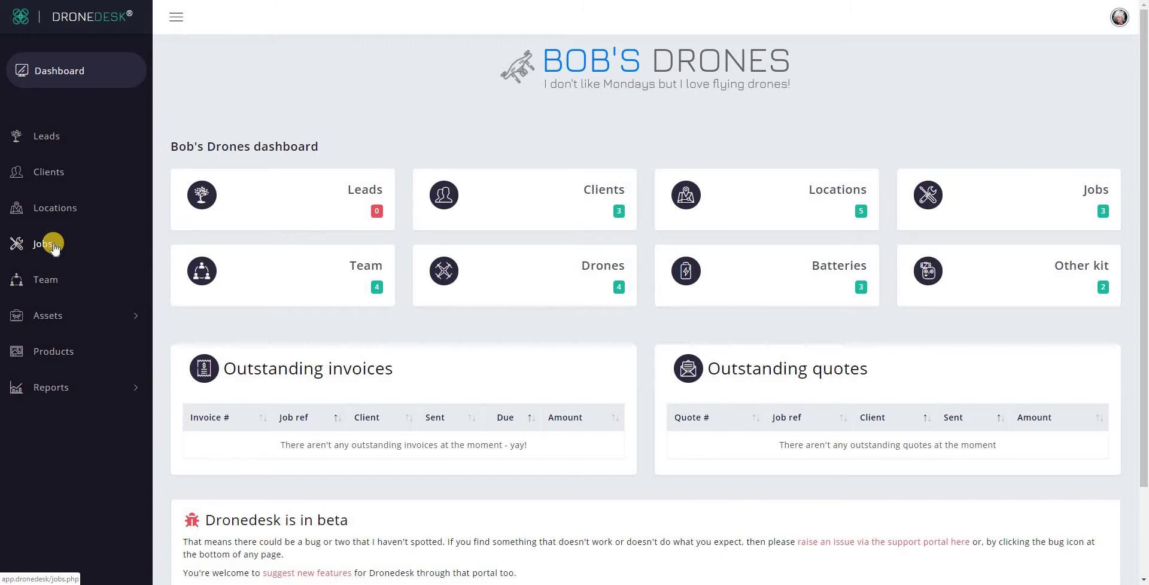
# - Go from the Bob's Drones dashboard to the Jobs page listing the three job records
pyautogui.click(52, 244)
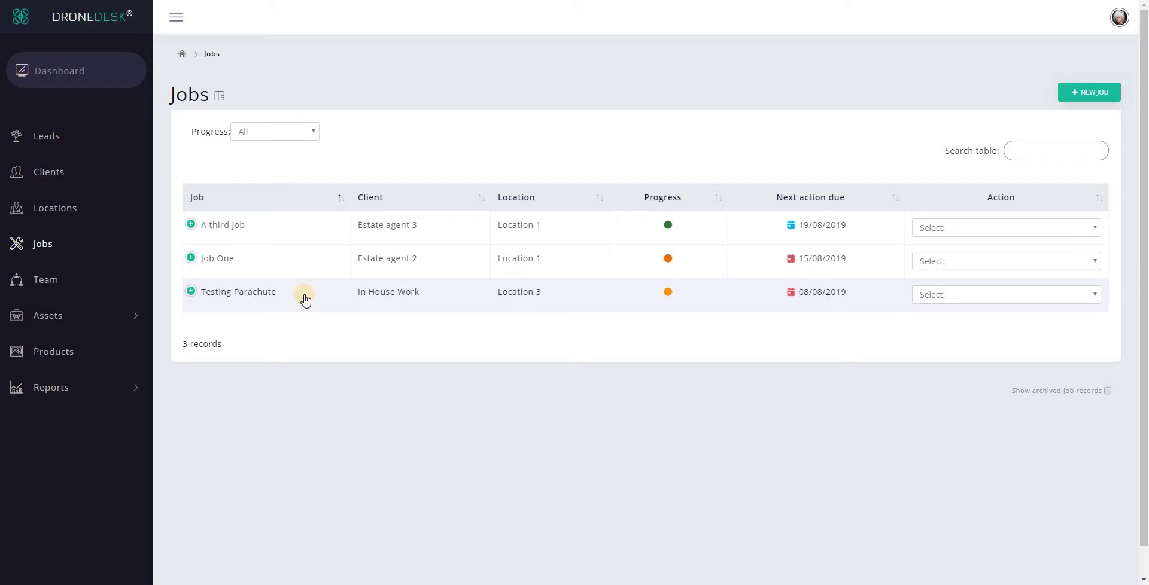
pyautogui.click(981, 295)
# - Manage the Testing Parachute job and expand its Post-flight flight log of five flights
pyautogui.click(962, 387)
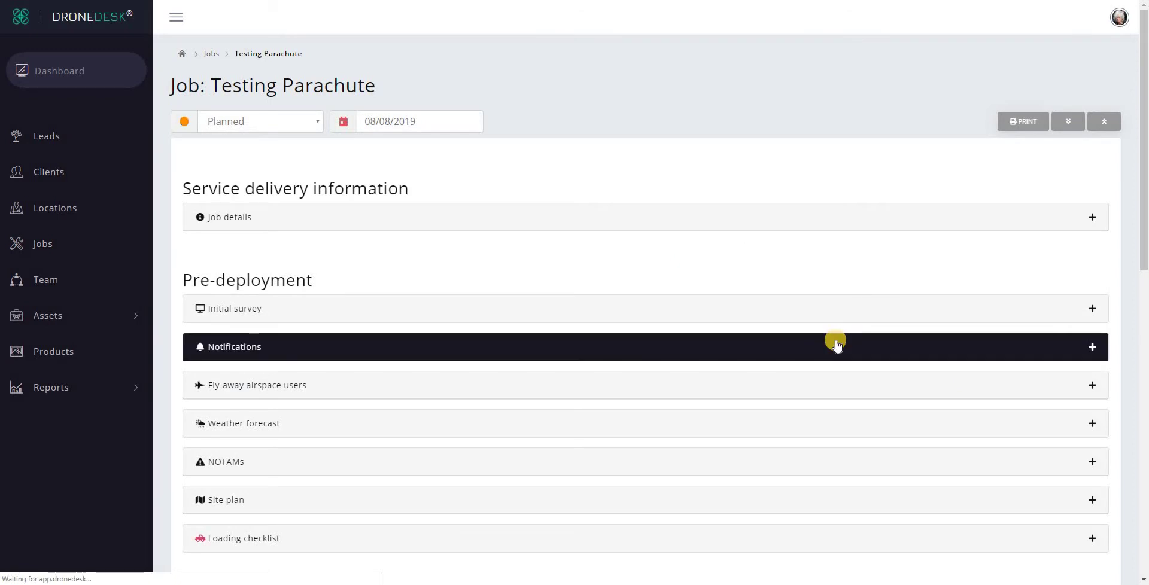
pyautogui.scroll(-10, 836, 344)
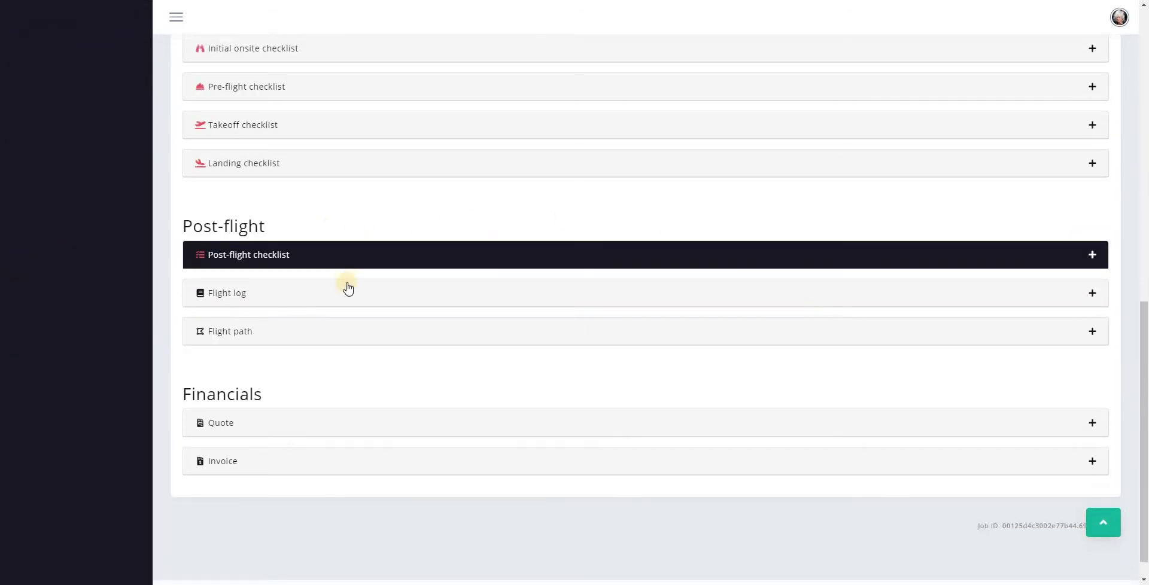
pyautogui.click(335, 292)
pyautogui.scroll(-1, 539, 291)
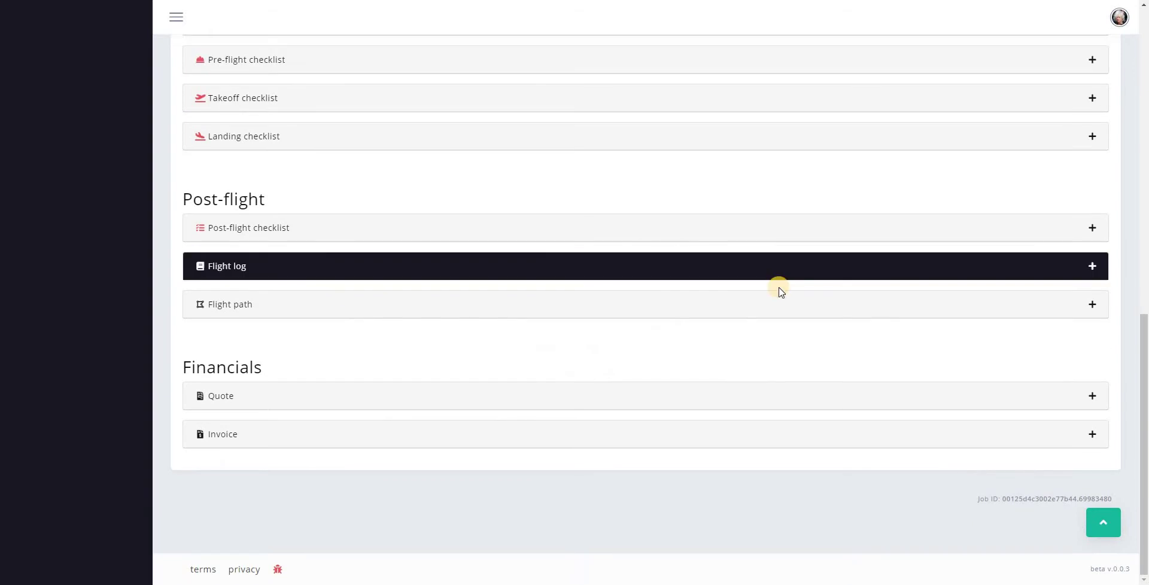
pyautogui.click(620, 263)
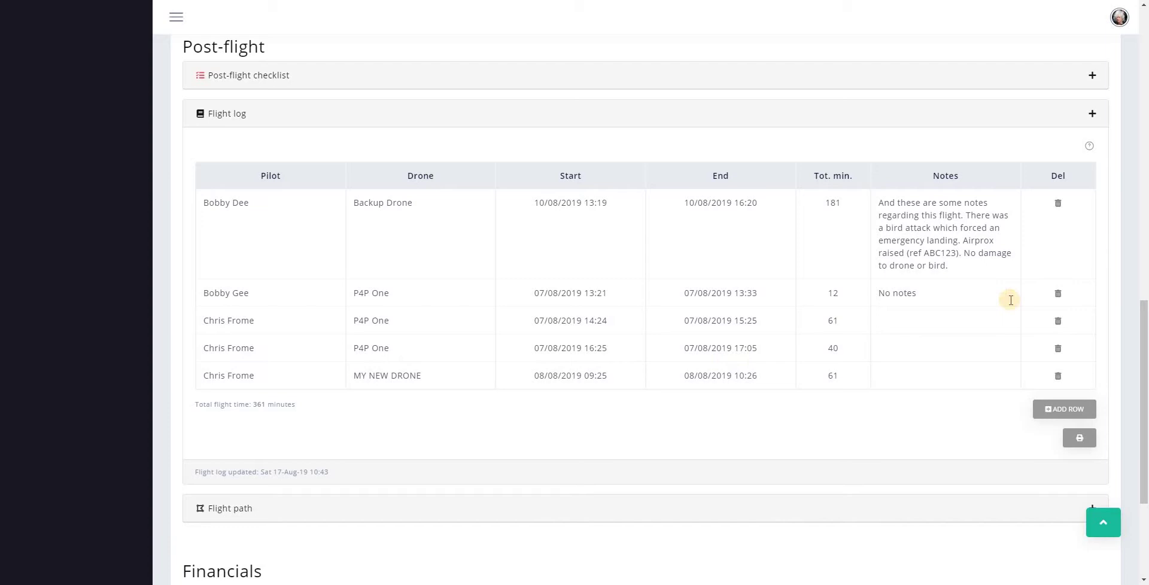
# - Add a new flight row with a different pilot and Backup Drone
pyautogui.click(1084, 412)
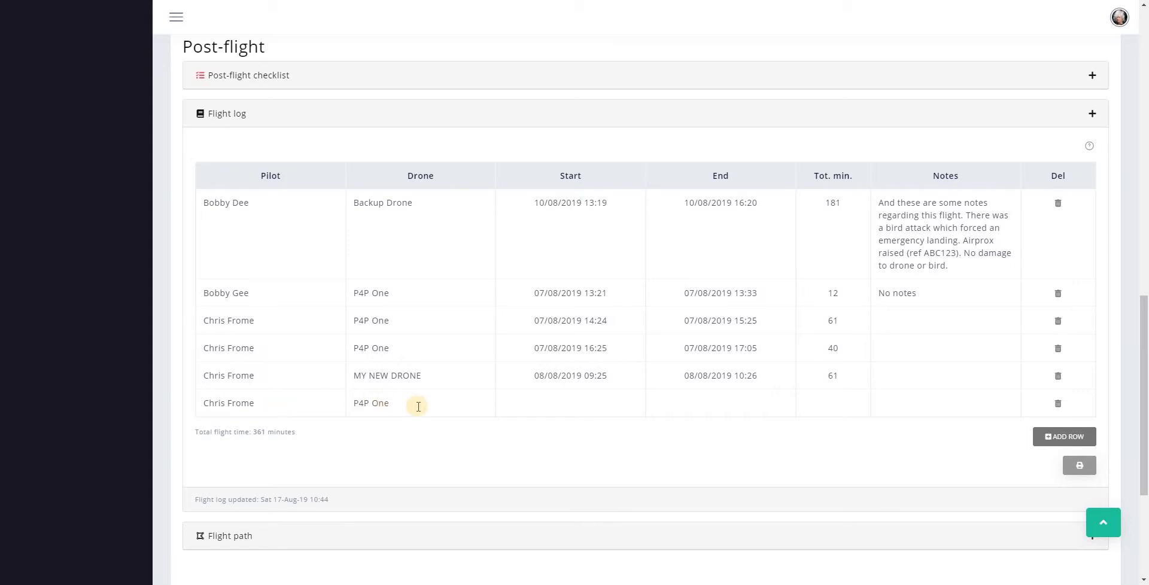
pyautogui.click(307, 406)
pyautogui.click(302, 408)
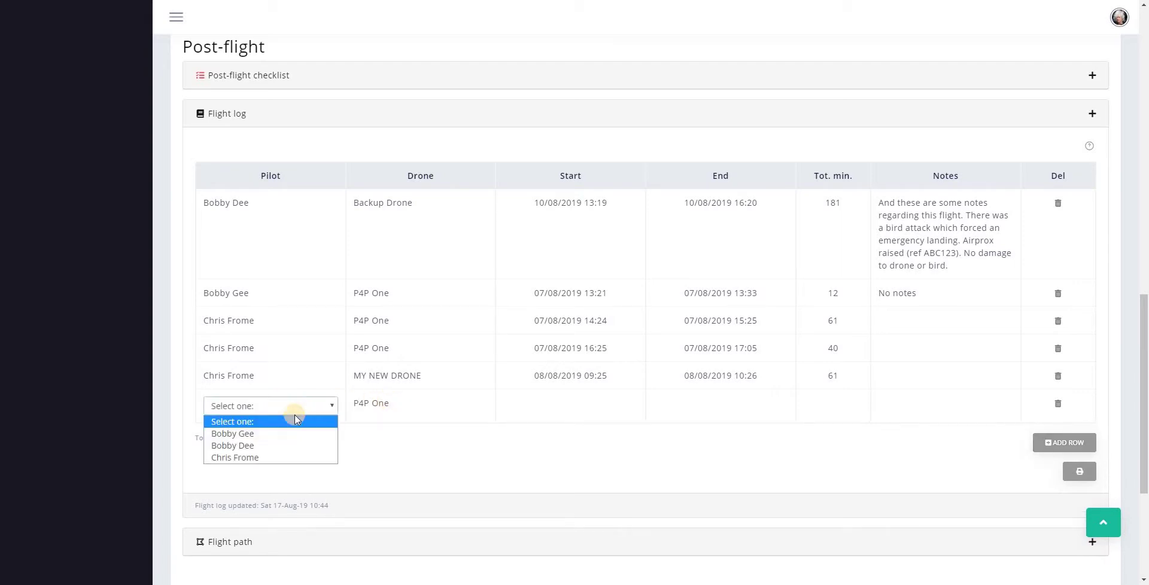
pyautogui.click(287, 432)
pyautogui.click(393, 405)
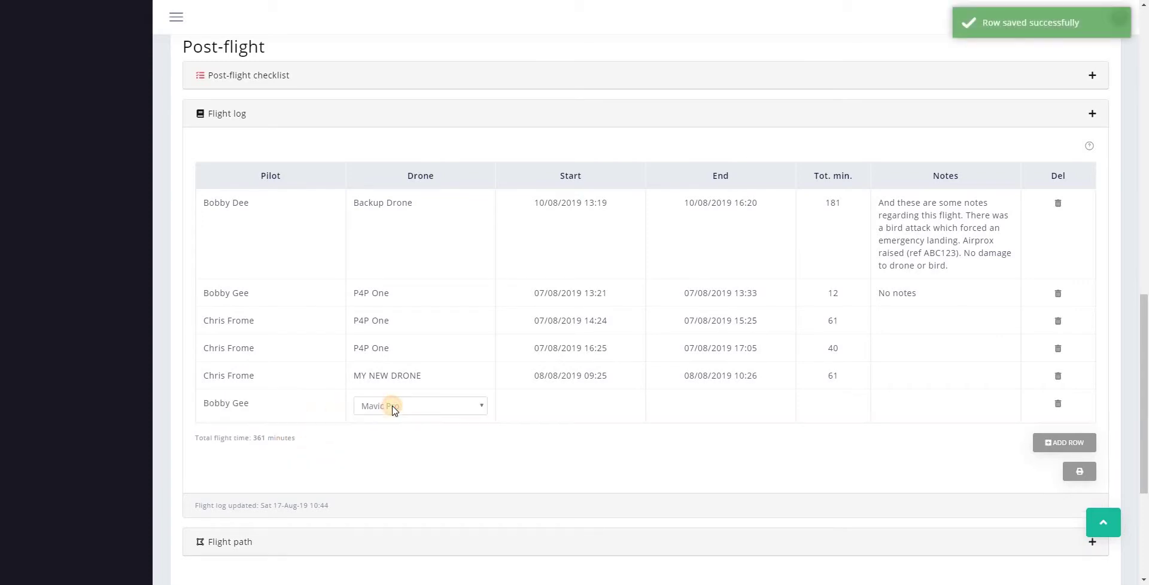
pyautogui.click(392, 407)
pyautogui.click(397, 435)
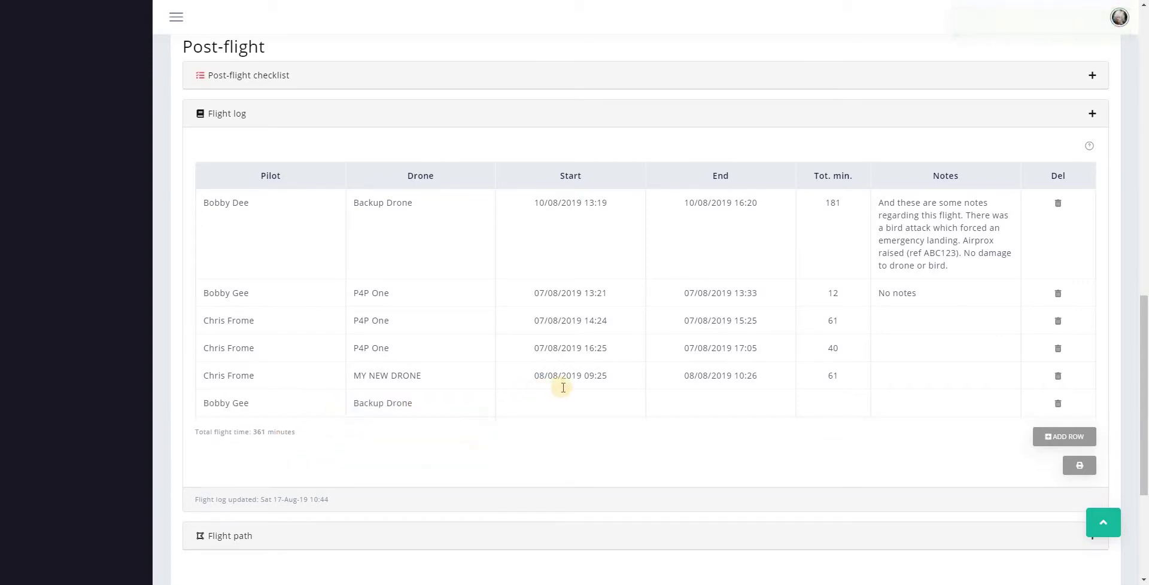
# - Set the flight to 17/08/2019 10:35–10:44 and save the row
pyautogui.click(572, 395)
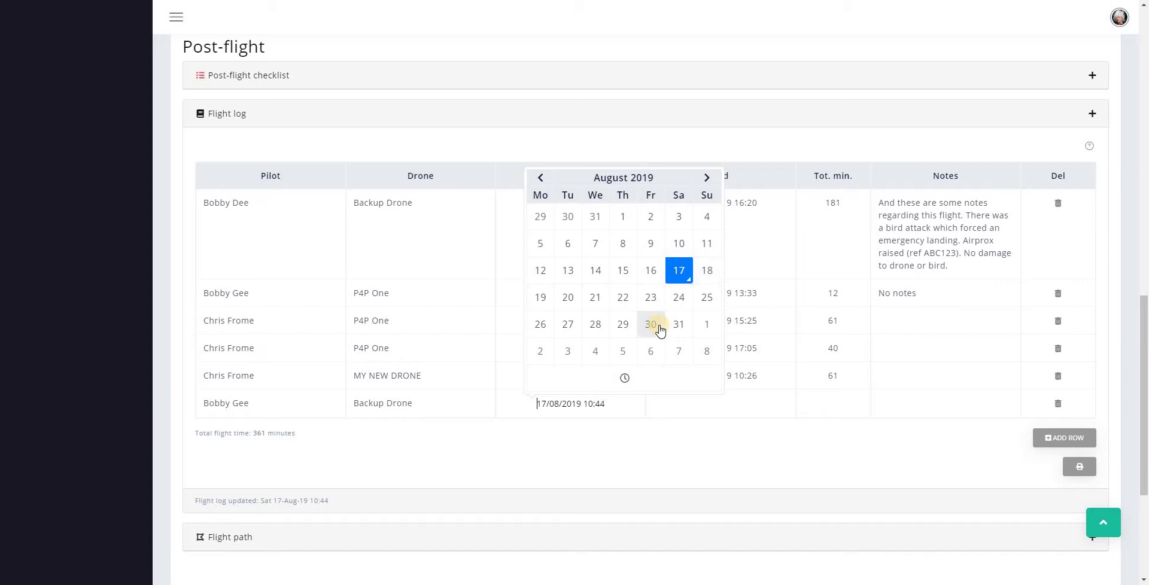
pyautogui.click(866, 414)
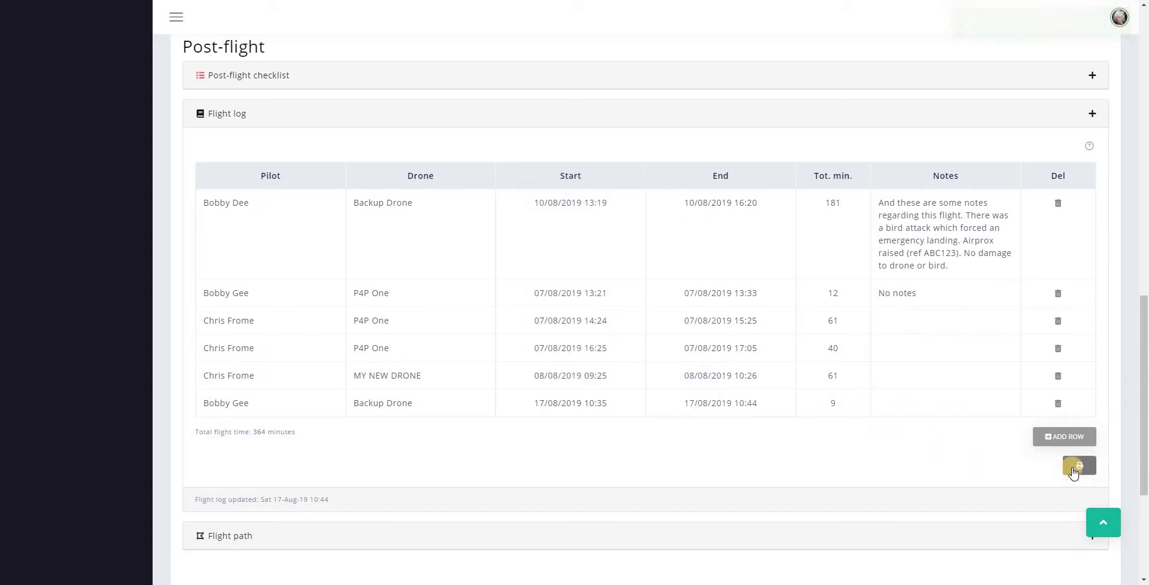
pyautogui.click(1039, 469)
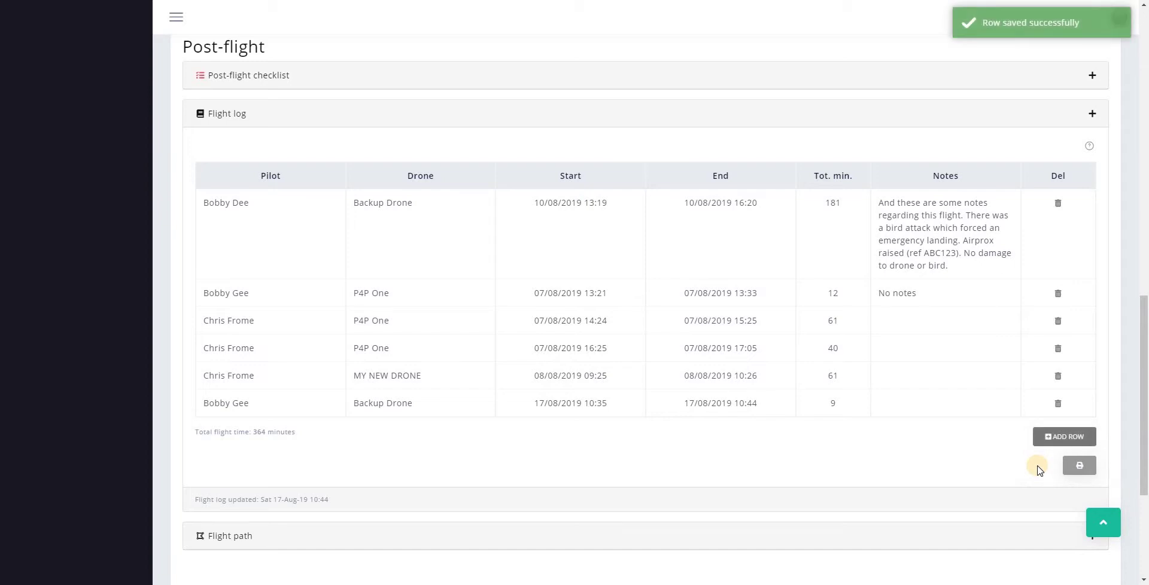
# - Collapse the job's flight log and open Reports > Flight logs showing all 14 flights
pyautogui.scroll(4, 967, 461)
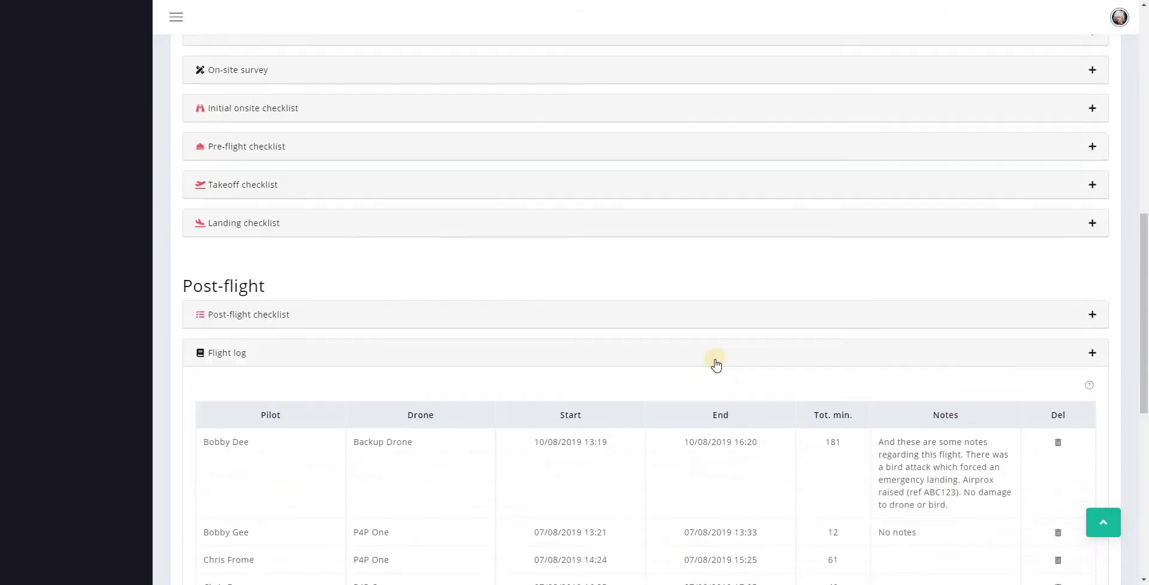
pyautogui.click(715, 359)
pyautogui.scroll(3, 694, 435)
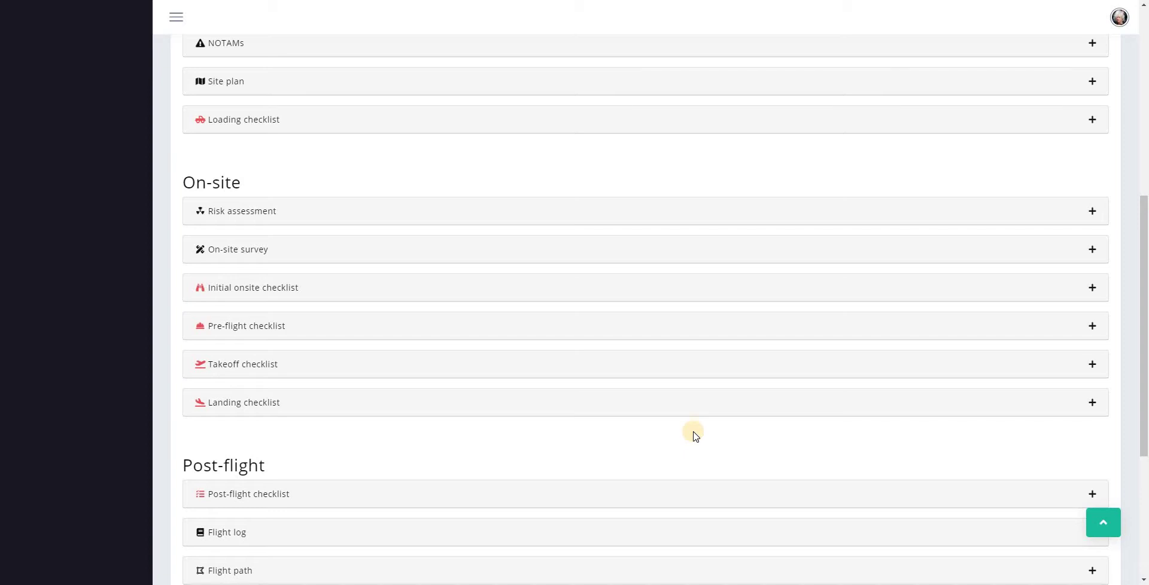
pyautogui.scroll(4, 695, 436)
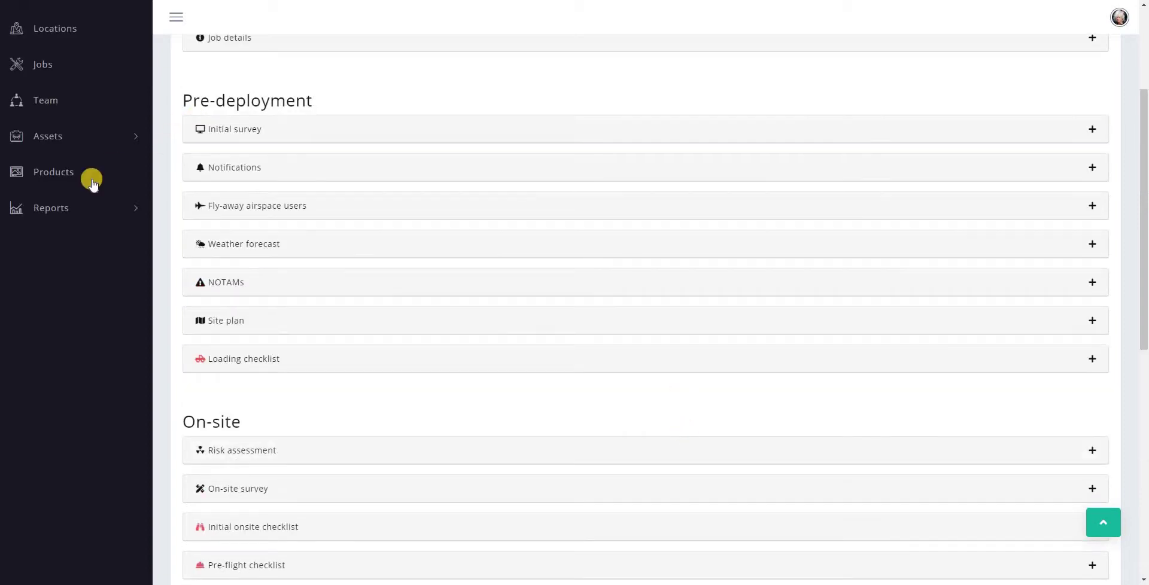
pyautogui.click(38, 214)
pyautogui.click(66, 93)
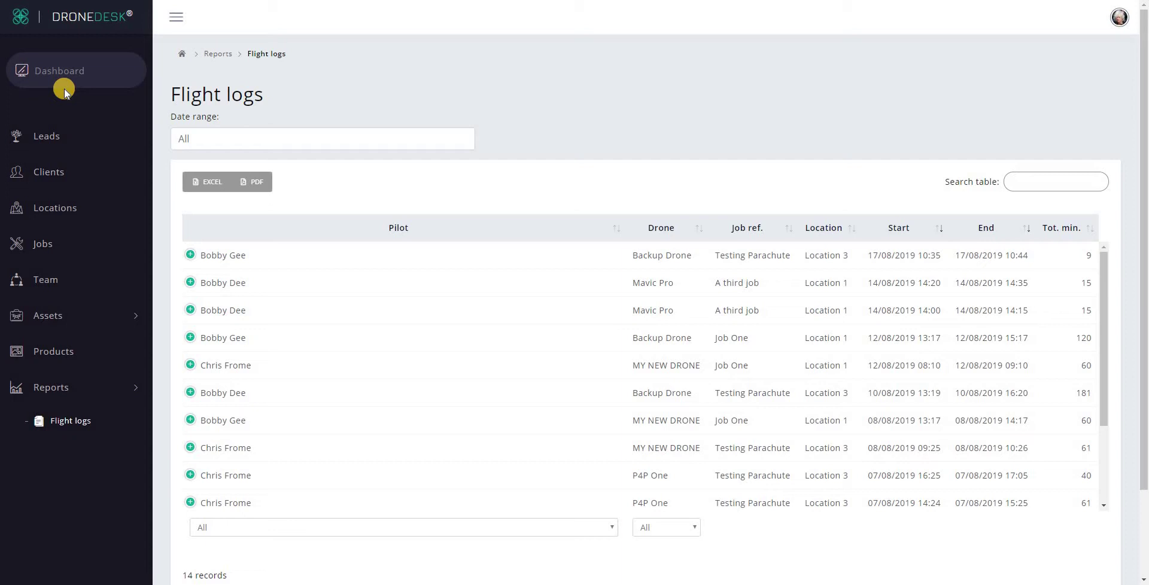
# - Filter the Flight logs report to the 1–17 August 2019 date range
pyautogui.click(214, 135)
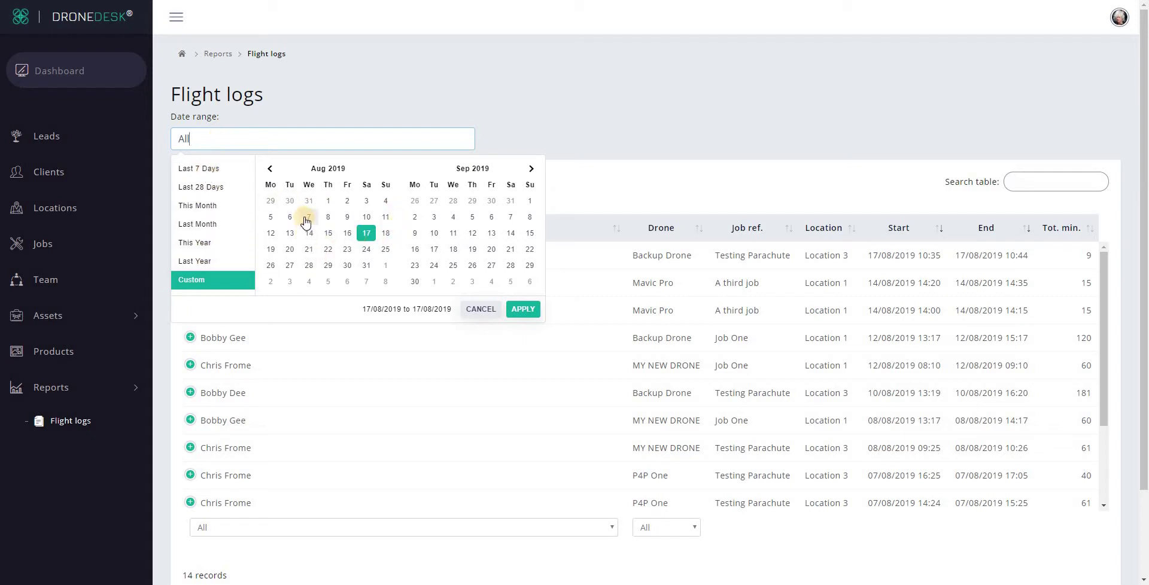
pyautogui.click(327, 203)
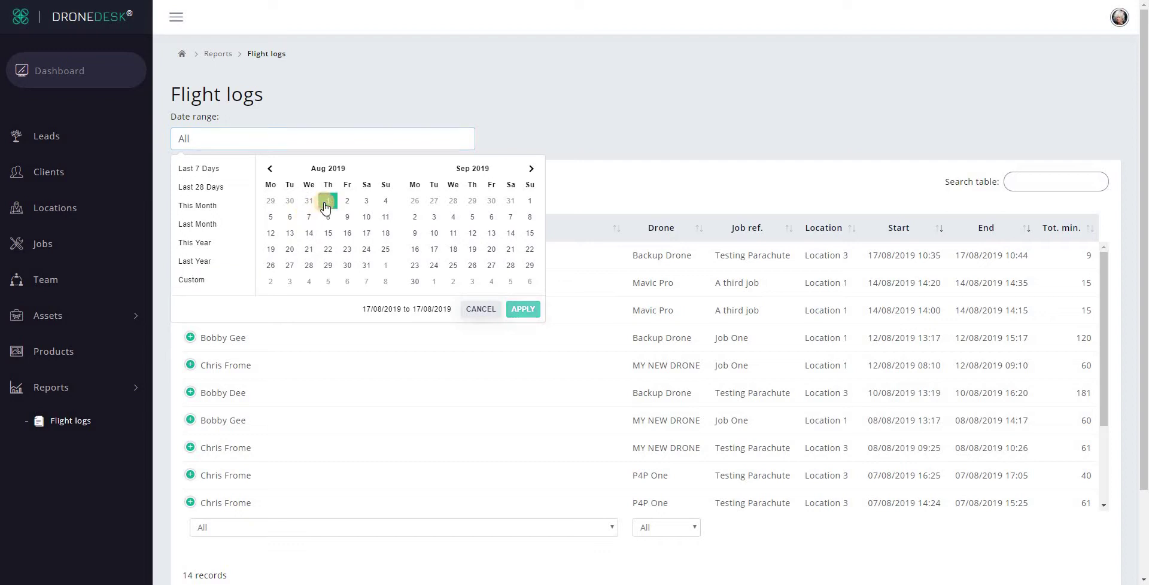
pyautogui.click(366, 235)
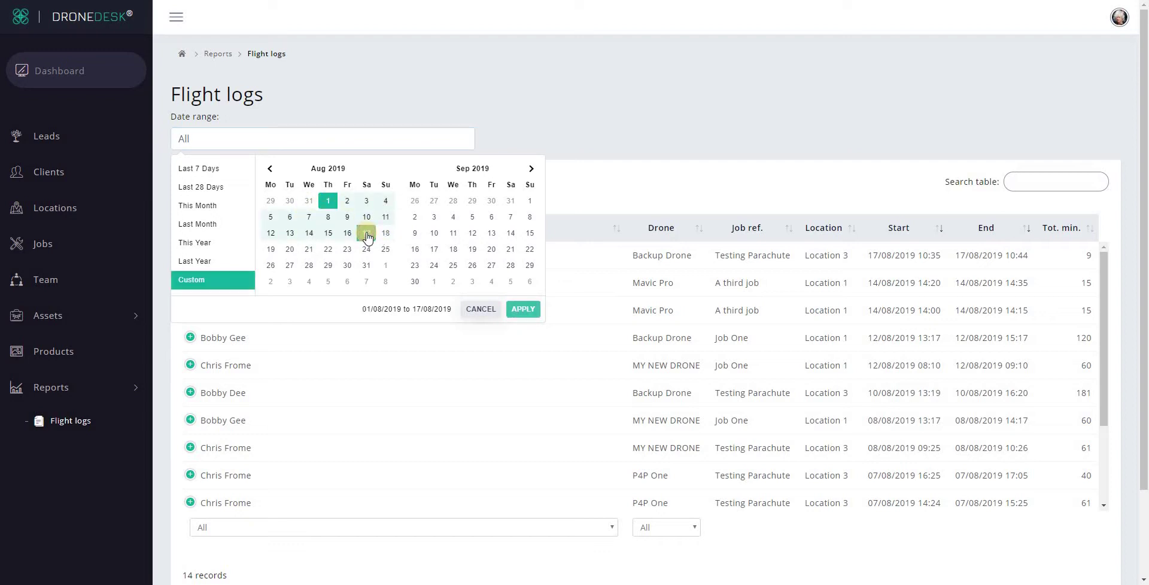
pyautogui.click(520, 309)
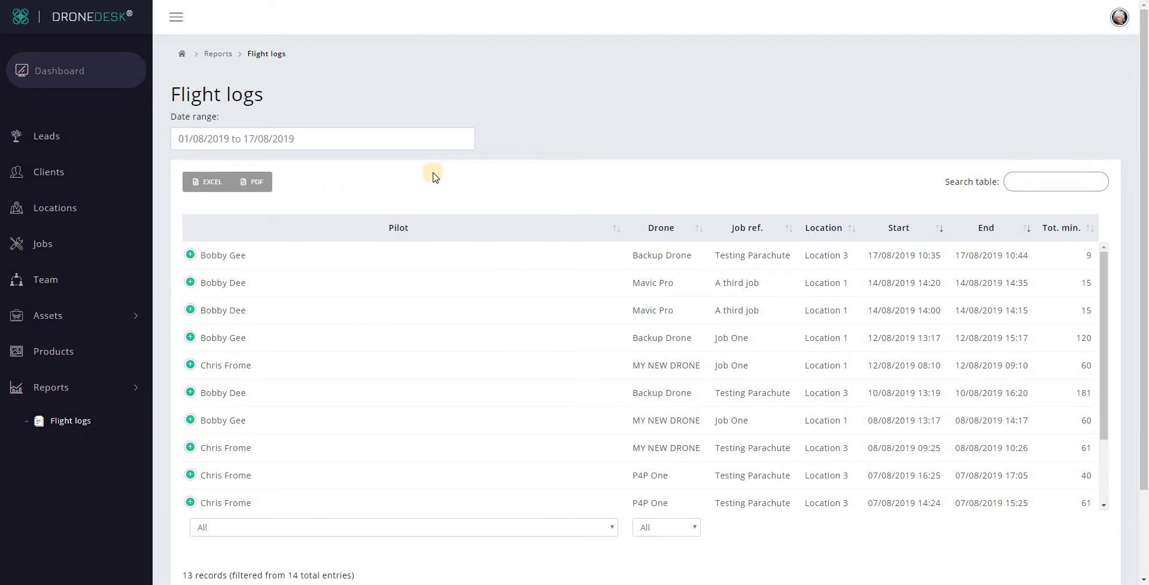
# - Try a custom 6–13 July range, then switch to the This Month preset (01/08–31/08/2019)
pyautogui.click(327, 146)
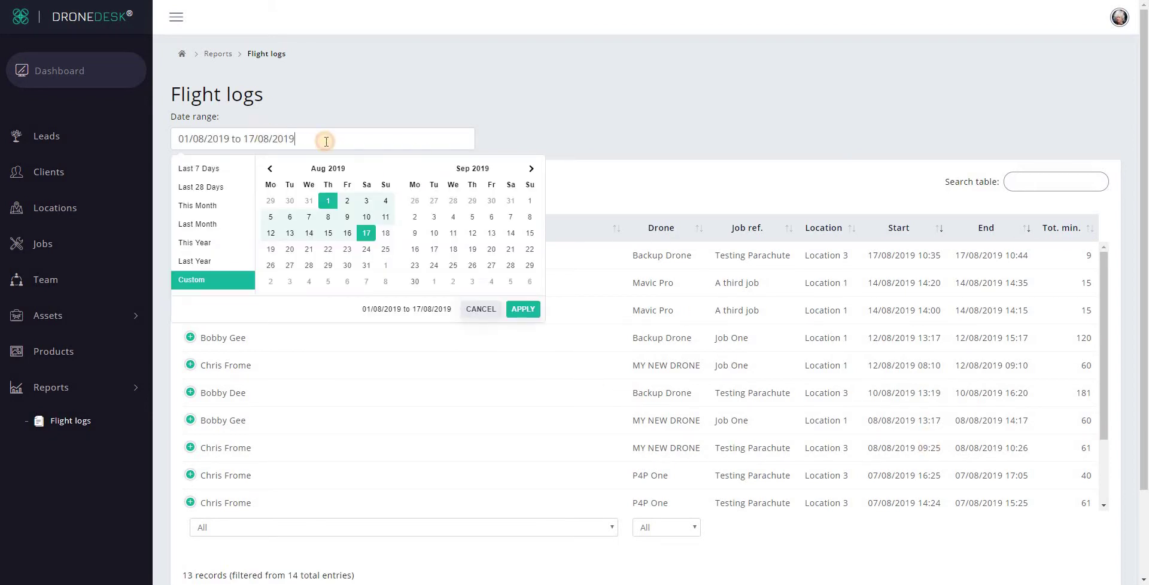
pyautogui.click(510, 217)
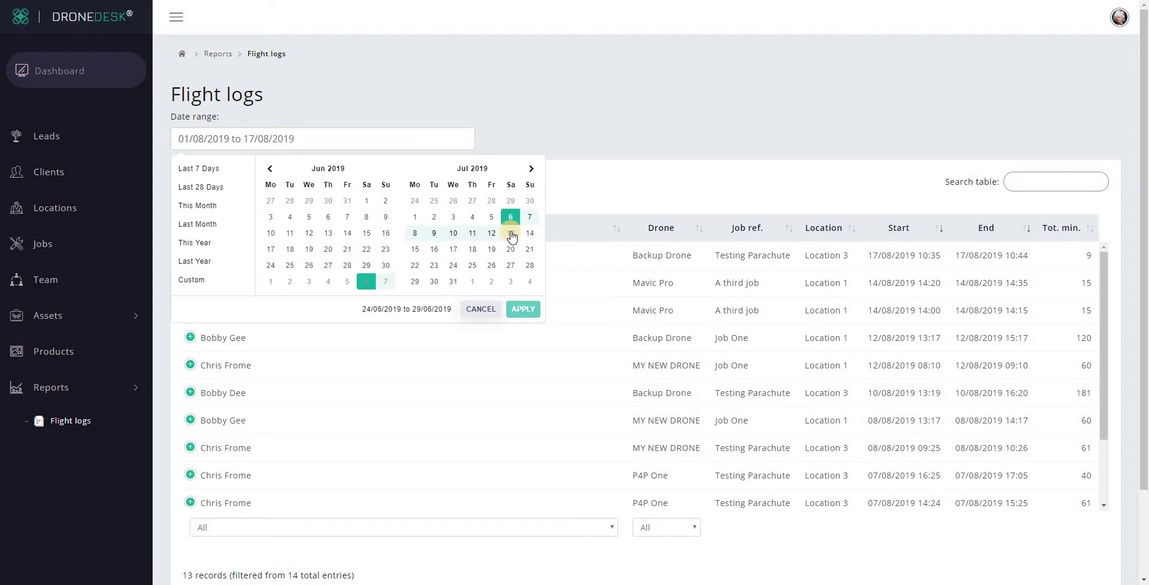
pyautogui.click(511, 233)
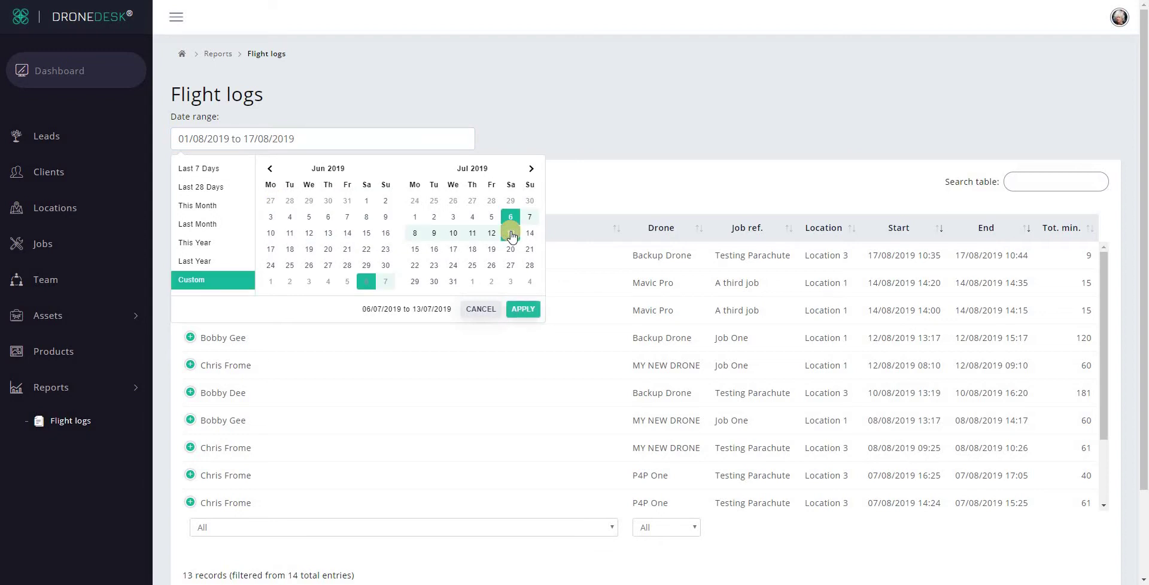
pyautogui.click(523, 309)
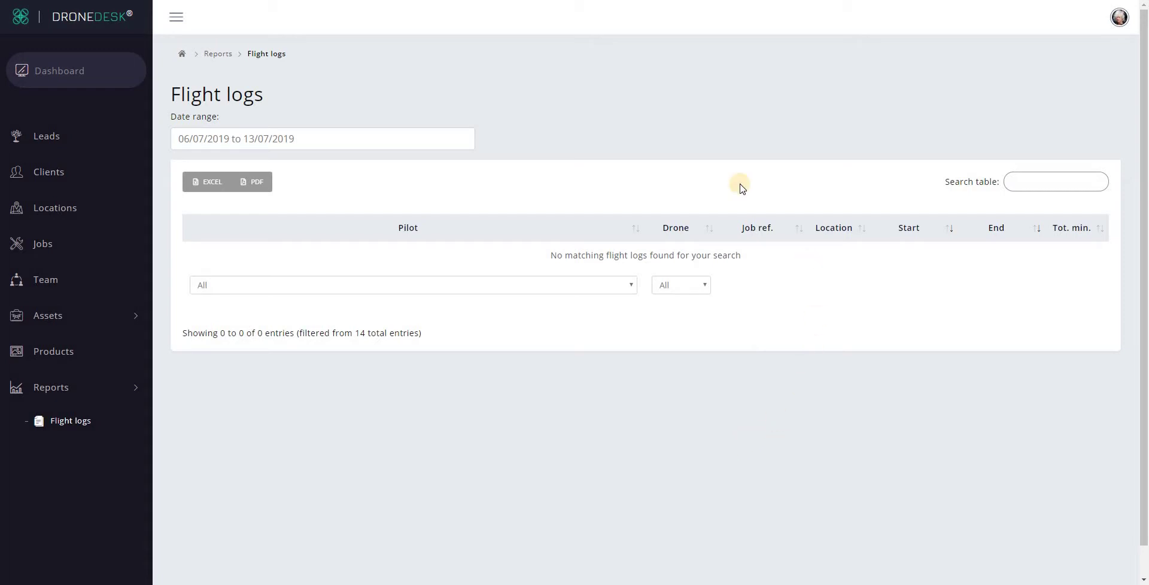
pyautogui.click(318, 138)
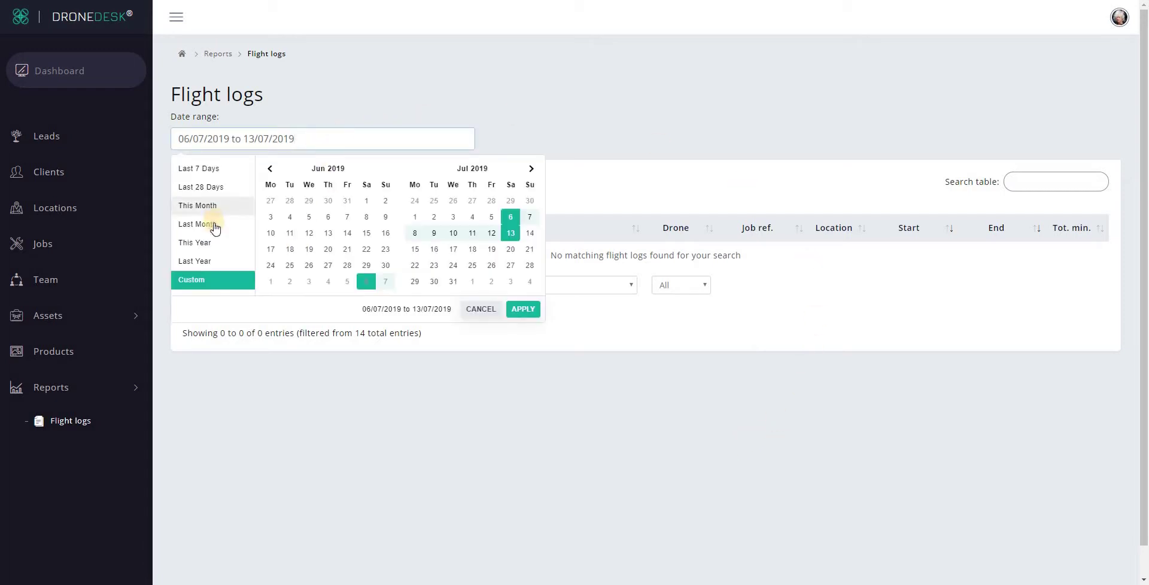
pyautogui.click(211, 210)
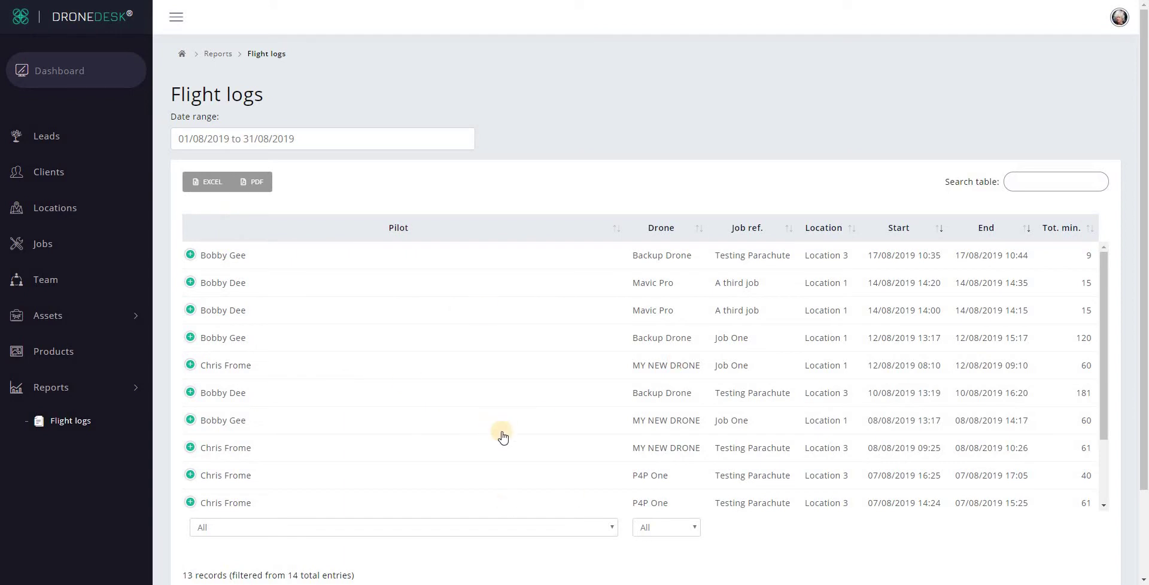
pyautogui.click(486, 526)
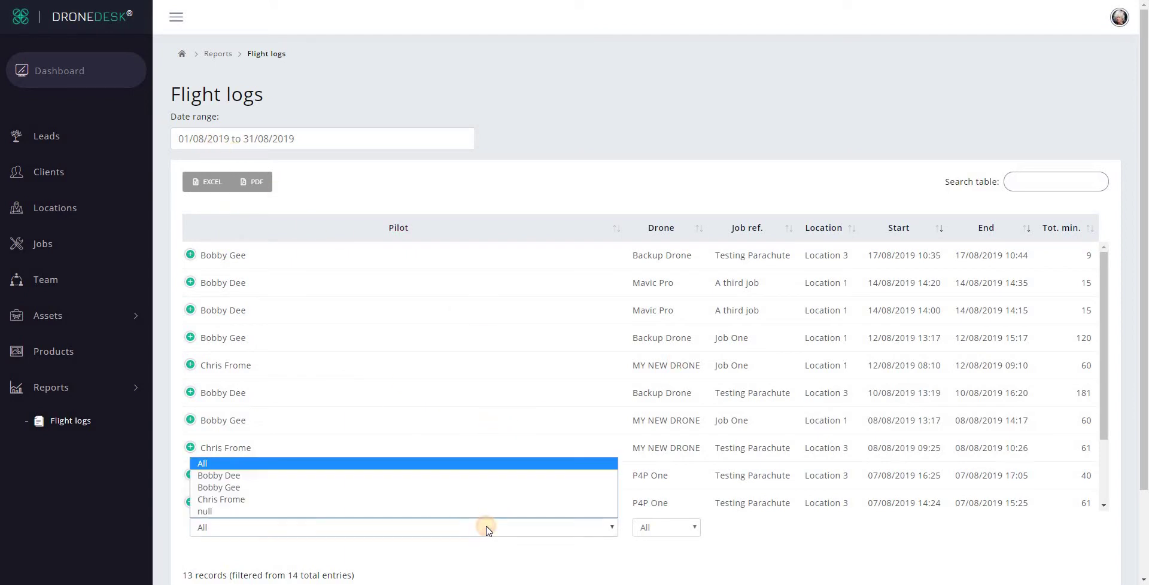
pyautogui.click(426, 500)
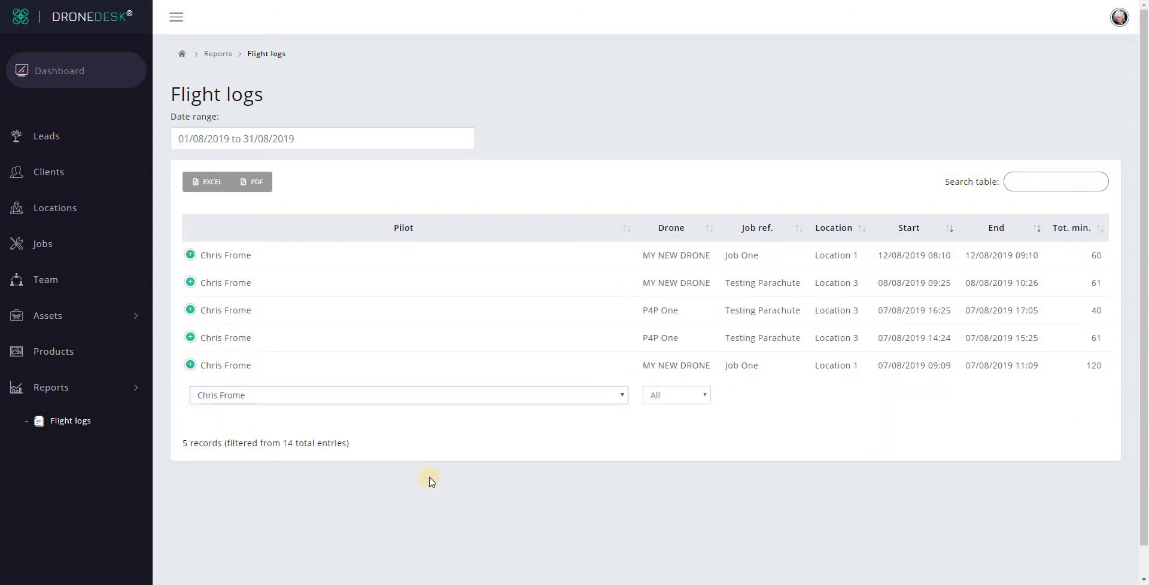
pyautogui.click(681, 392)
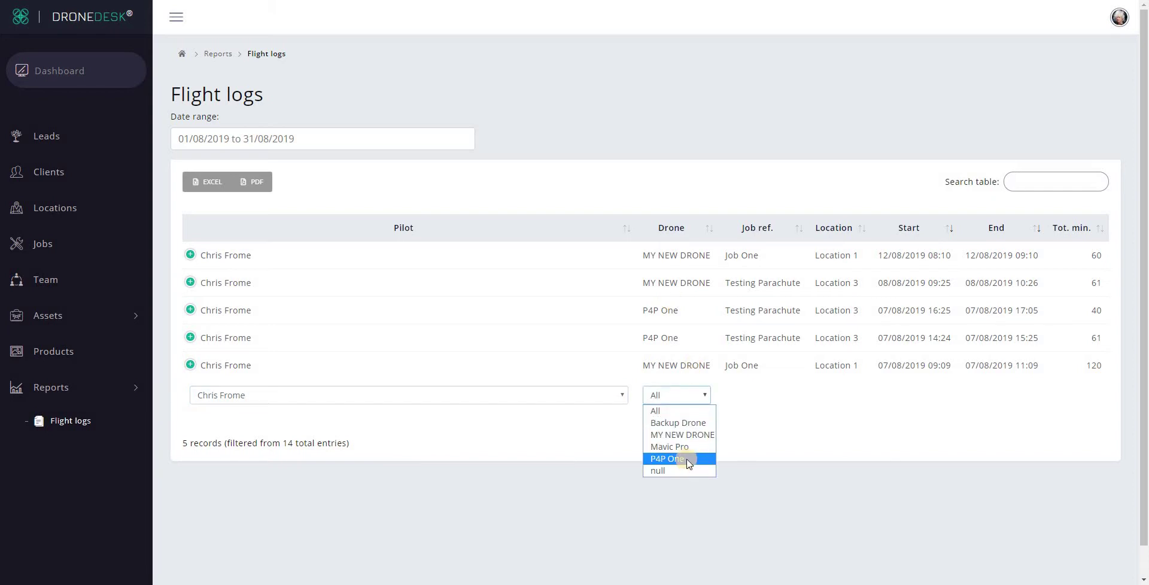
pyautogui.click(687, 459)
# - Reset both the Pilot and Drone filters back to All
pyautogui.click(557, 312)
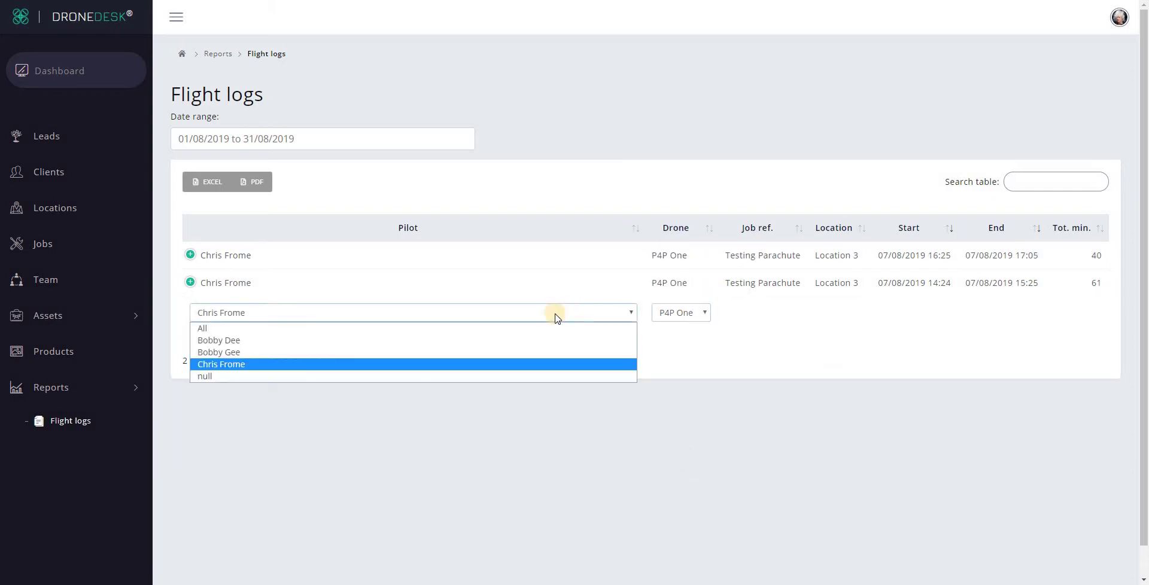
pyautogui.click(518, 329)
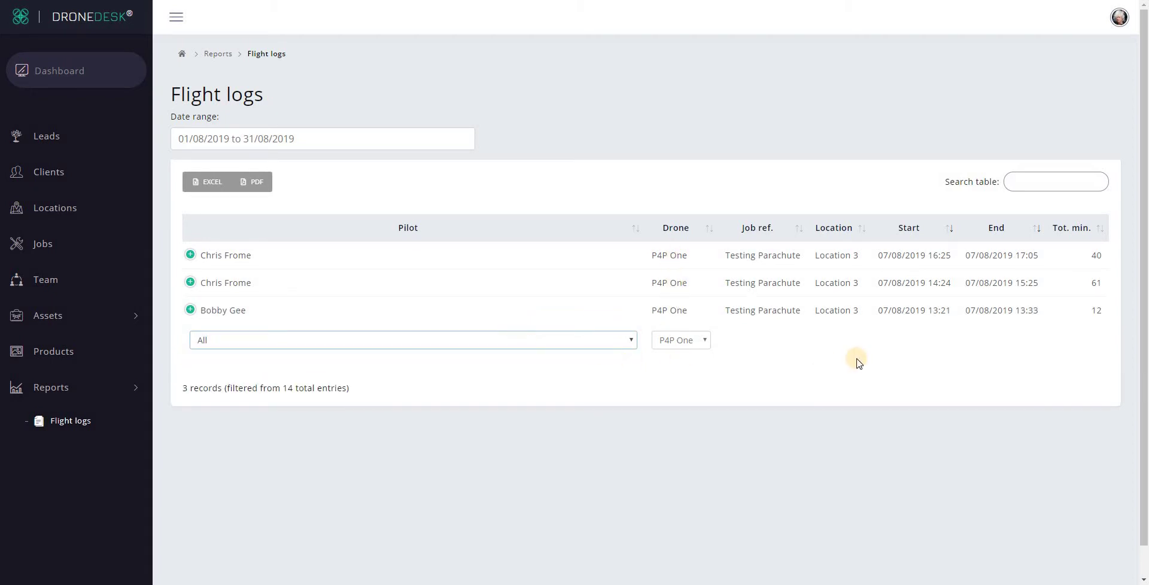
pyautogui.click(682, 340)
pyautogui.click(682, 354)
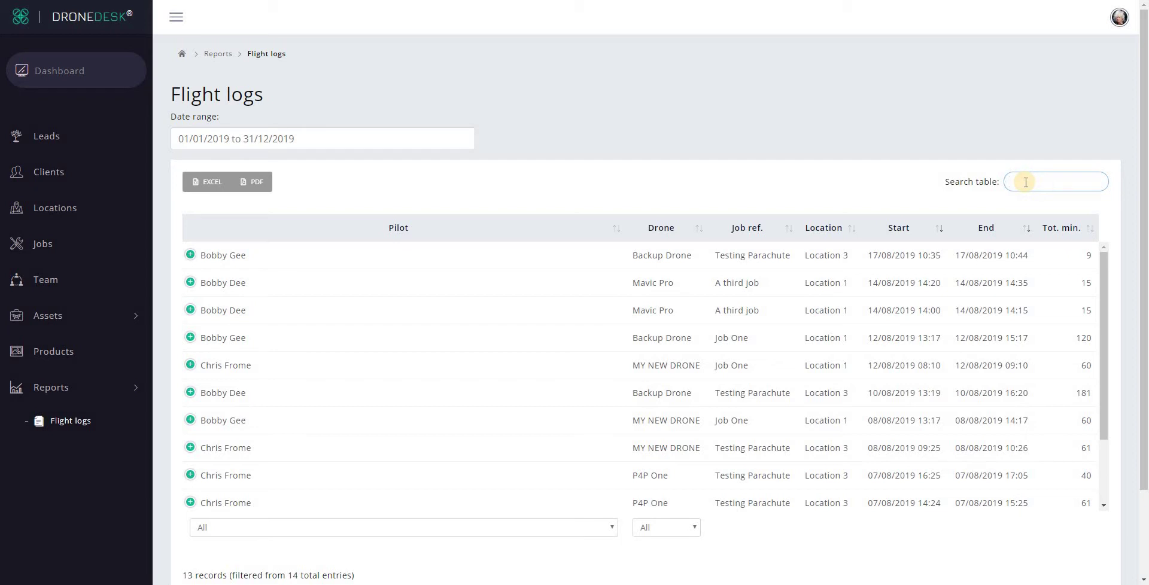
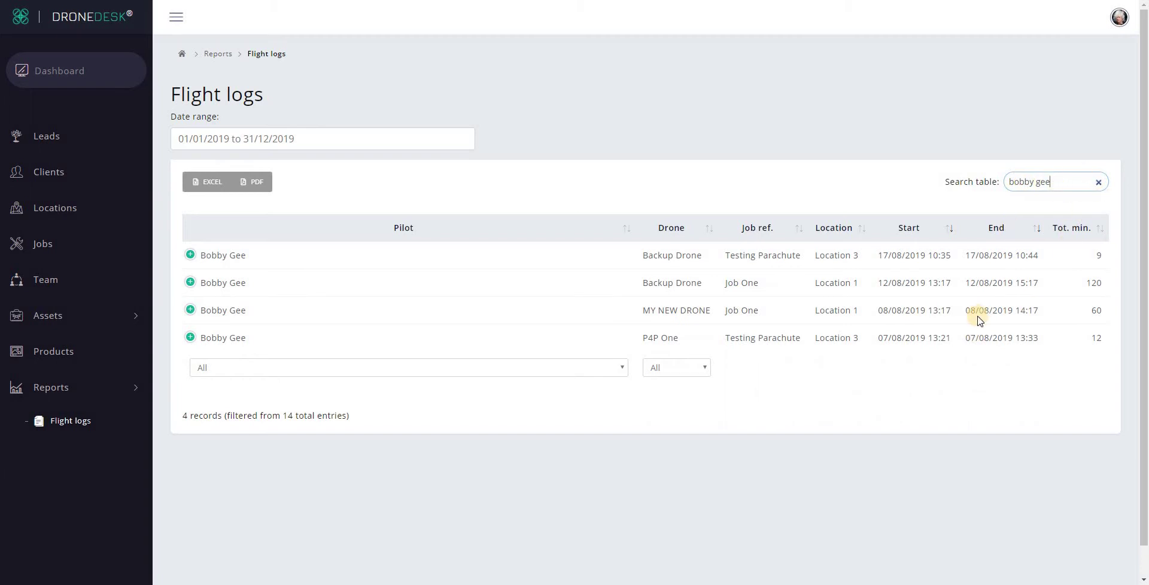
pyautogui.click(1098, 181)
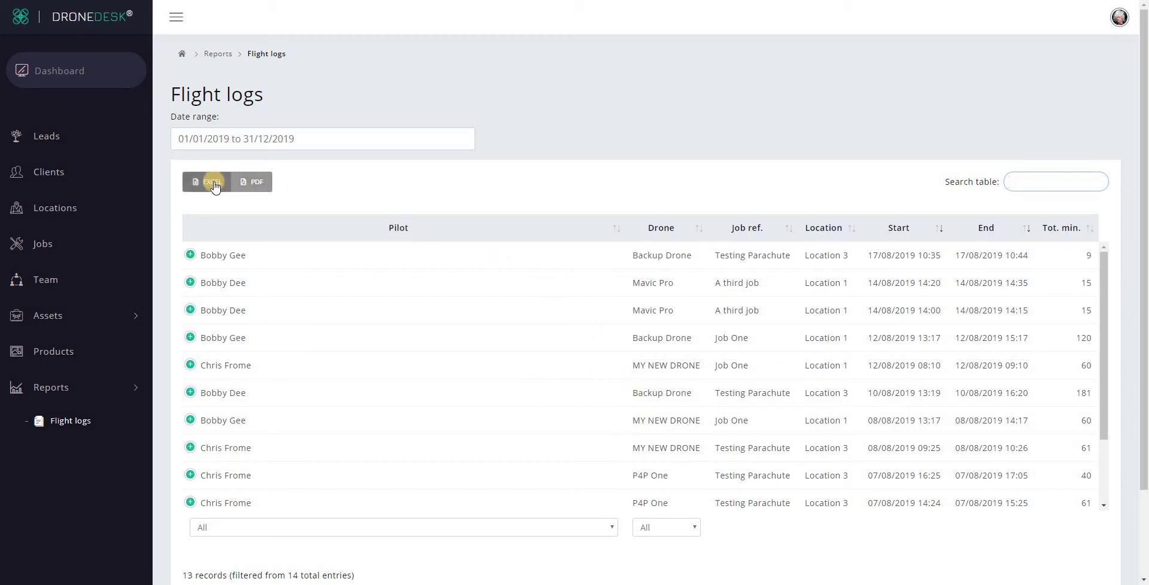
# - Export the 13 flight logs to PDF, review it in Foxit Reader, then export to Excel
pyautogui.click(257, 184)
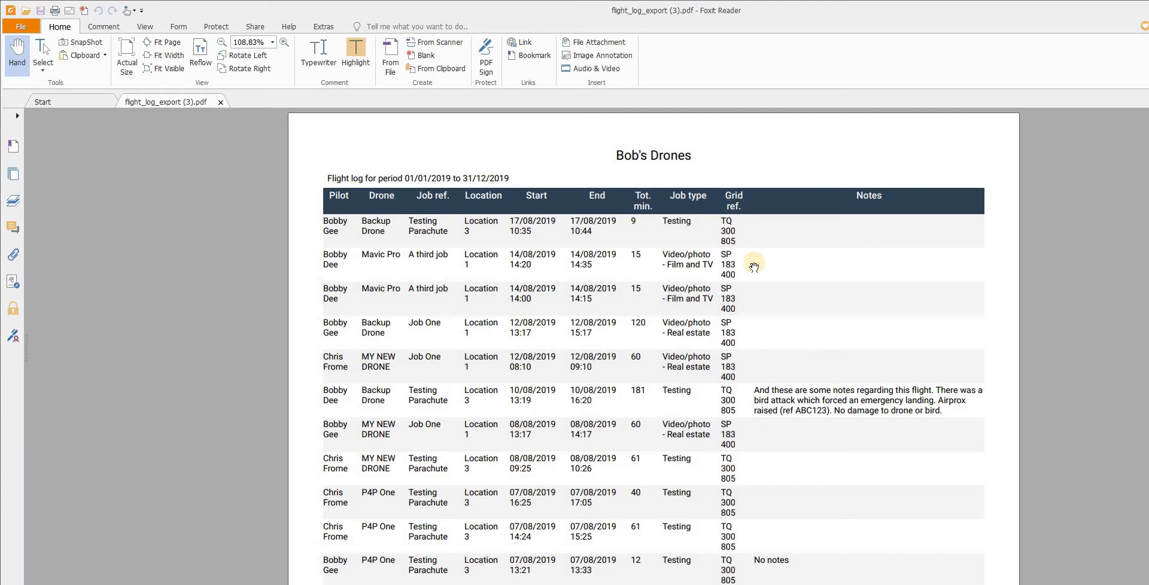
pyautogui.scroll(-5, 752, 266)
pyautogui.scroll(5, 664, 160)
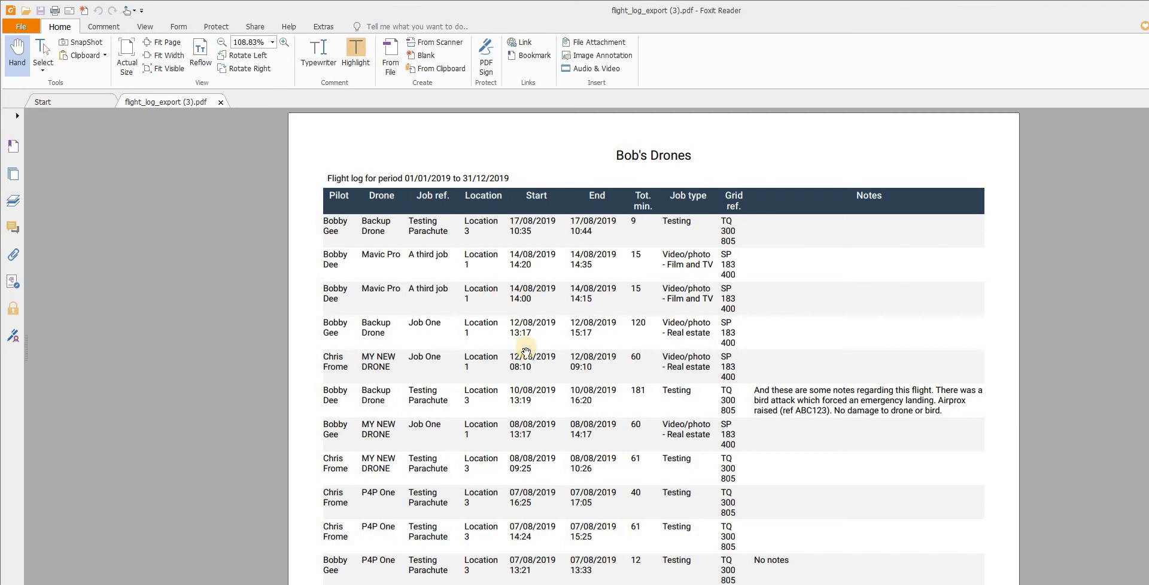
pyautogui.scroll(-5, 525, 352)
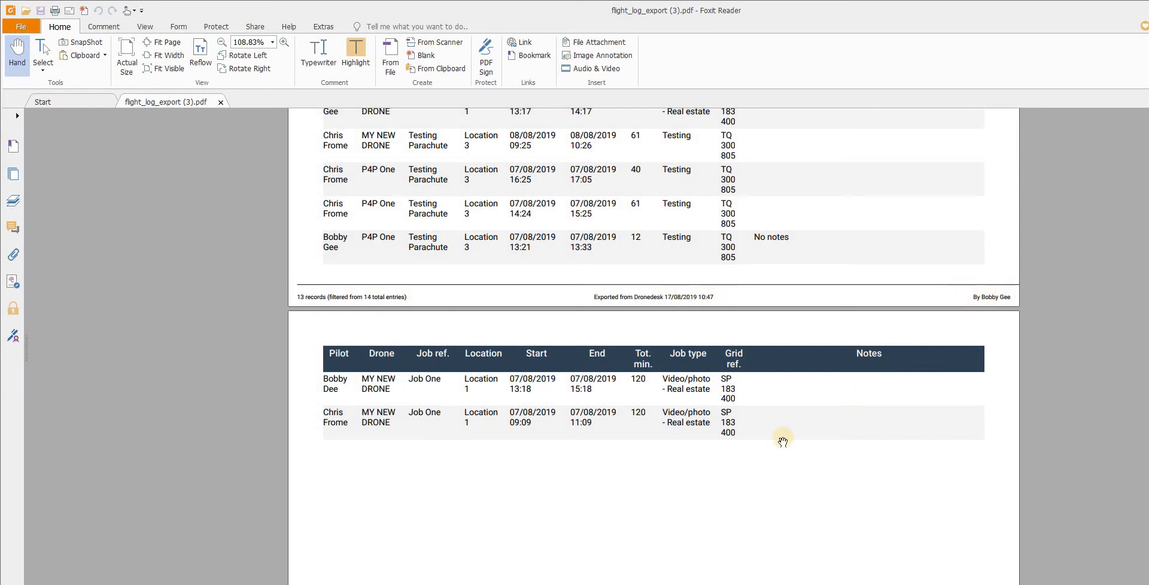
pyautogui.scroll(5, 781, 433)
pyautogui.click(209, 183)
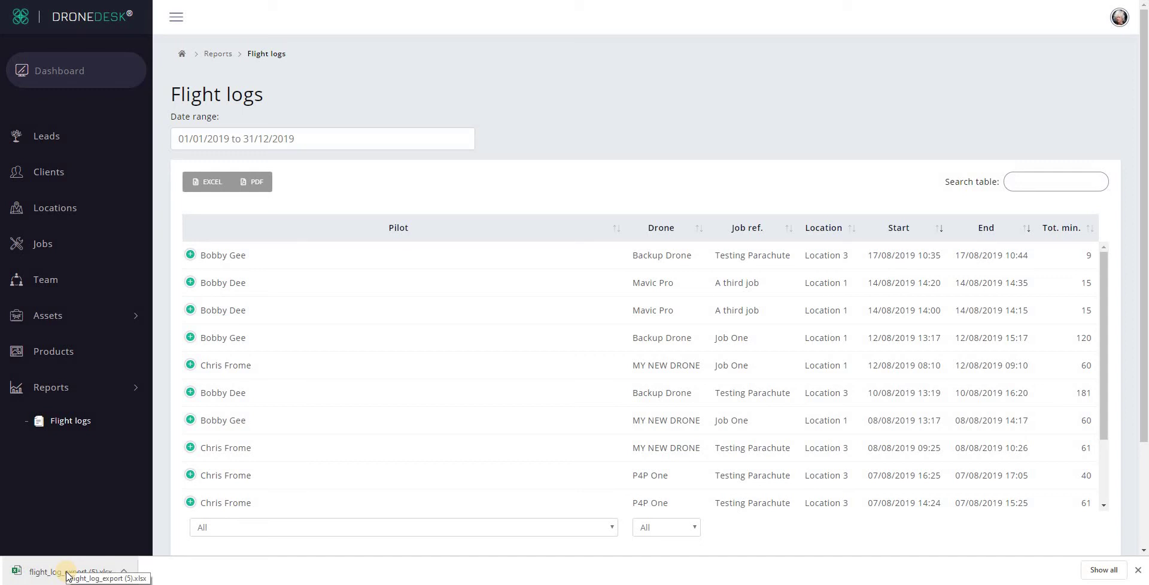
# - Open flight_log_export (5).xlsx from the browser's download bar
pyautogui.click(67, 573)
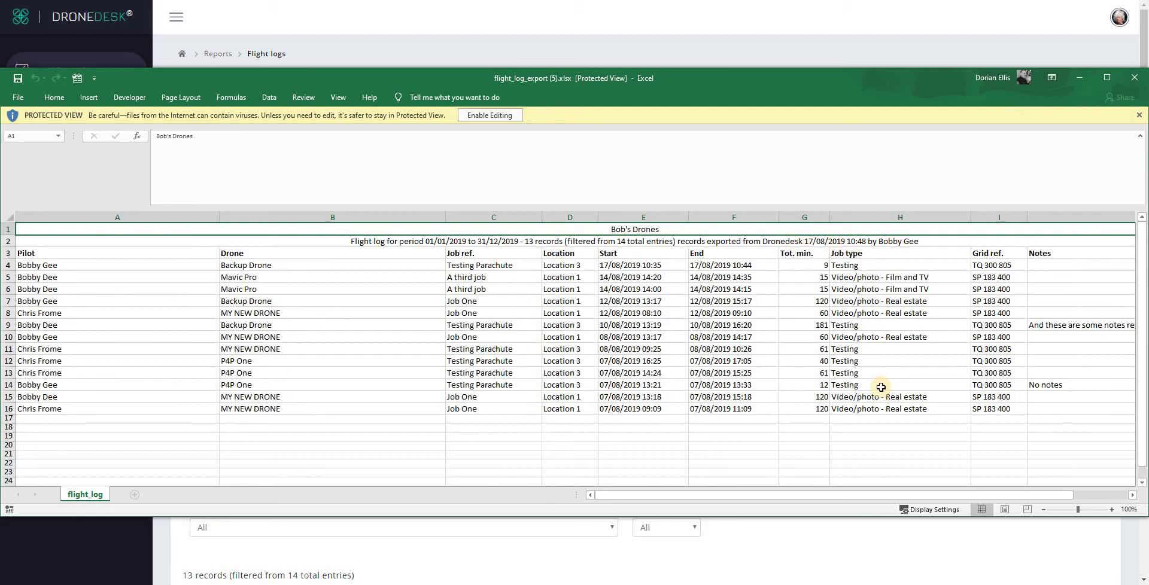
# - Close the flight log workbook with Alt+F4, returning to DroneDesk's Flight logs report
pyautogui.hotkey('alt', 'F4')
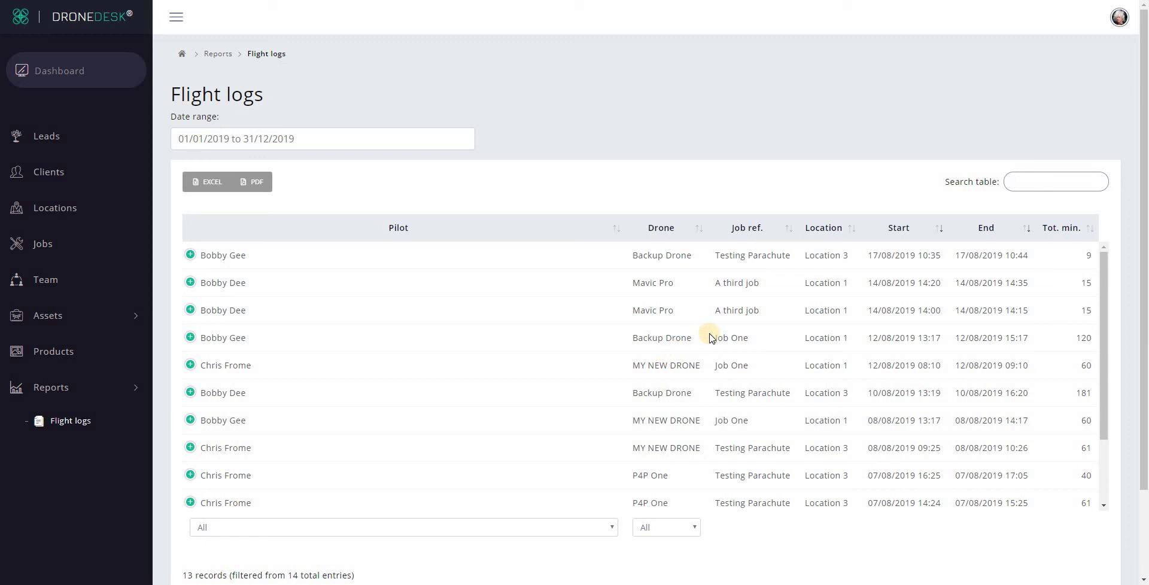